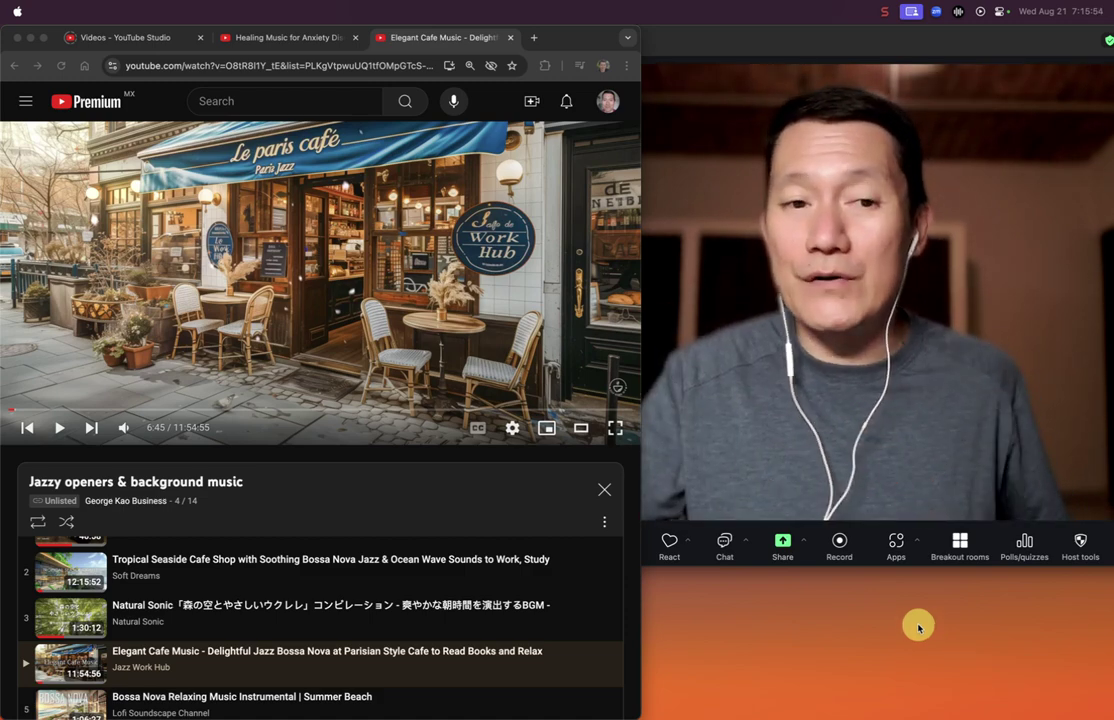
Play the cafe music video and choose its Google Chrome window as the source to share in the Zoom meeting
{"action": "left_click", "coordinate": [285, 343]}
{"action": "left_click", "coordinate": [285, 337]}
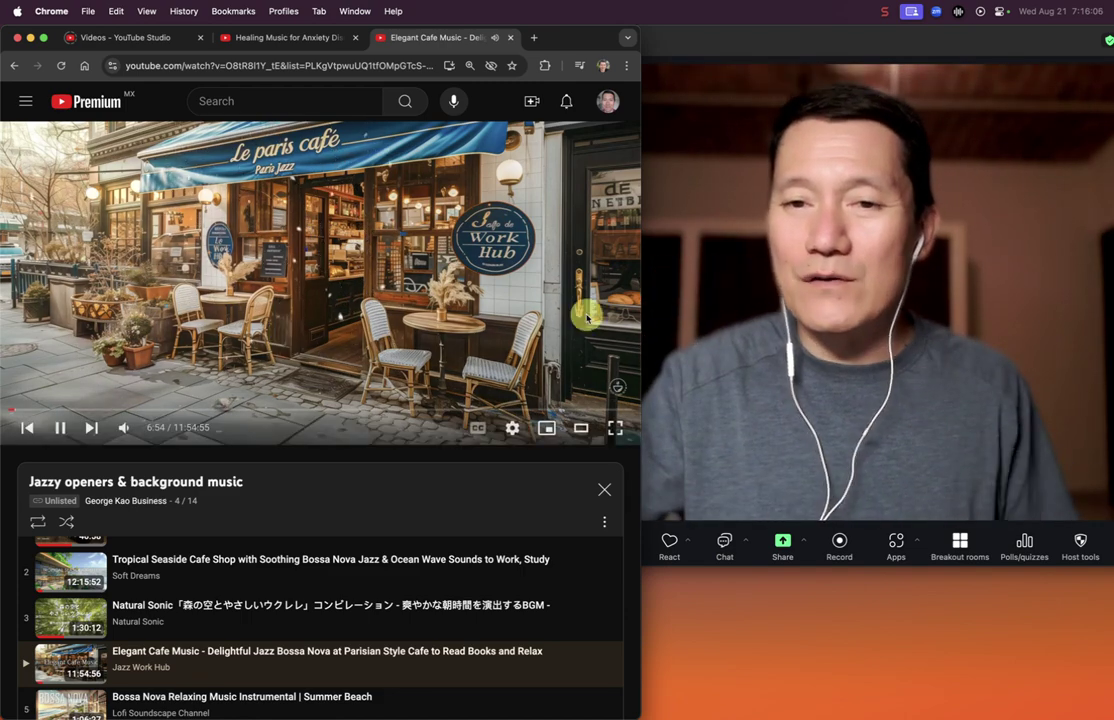
{"action": "left_click", "coordinate": [781, 546]}
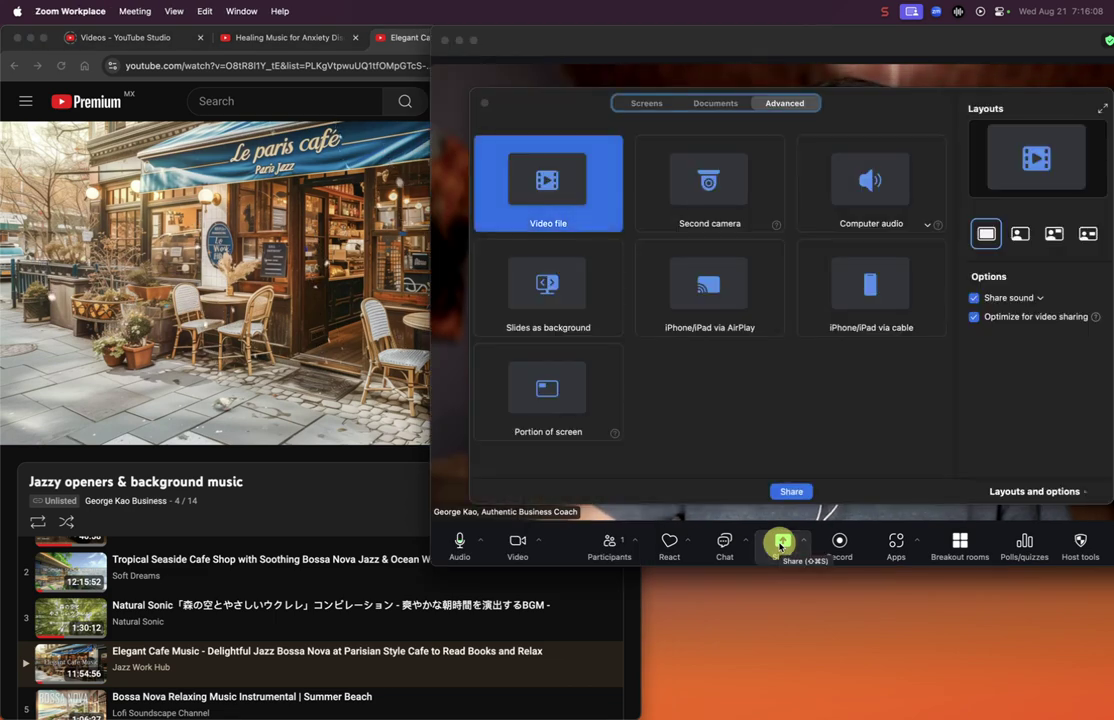
{"action": "left_click", "coordinate": [646, 103]}
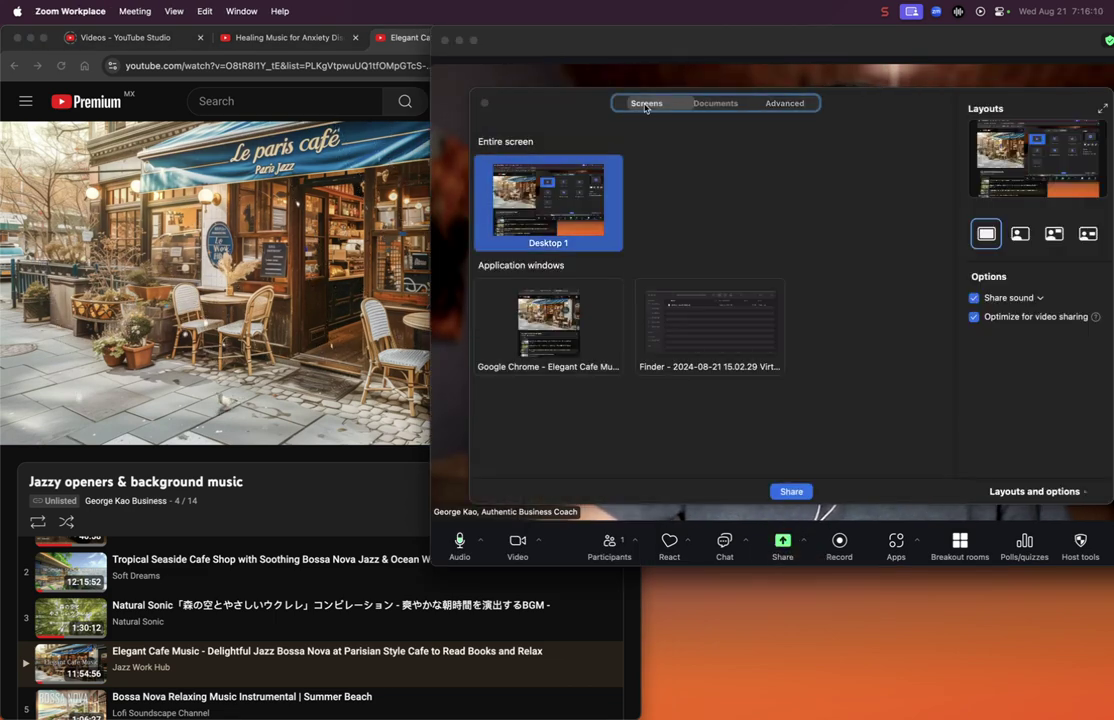
{"action": "left_click", "coordinate": [563, 328]}
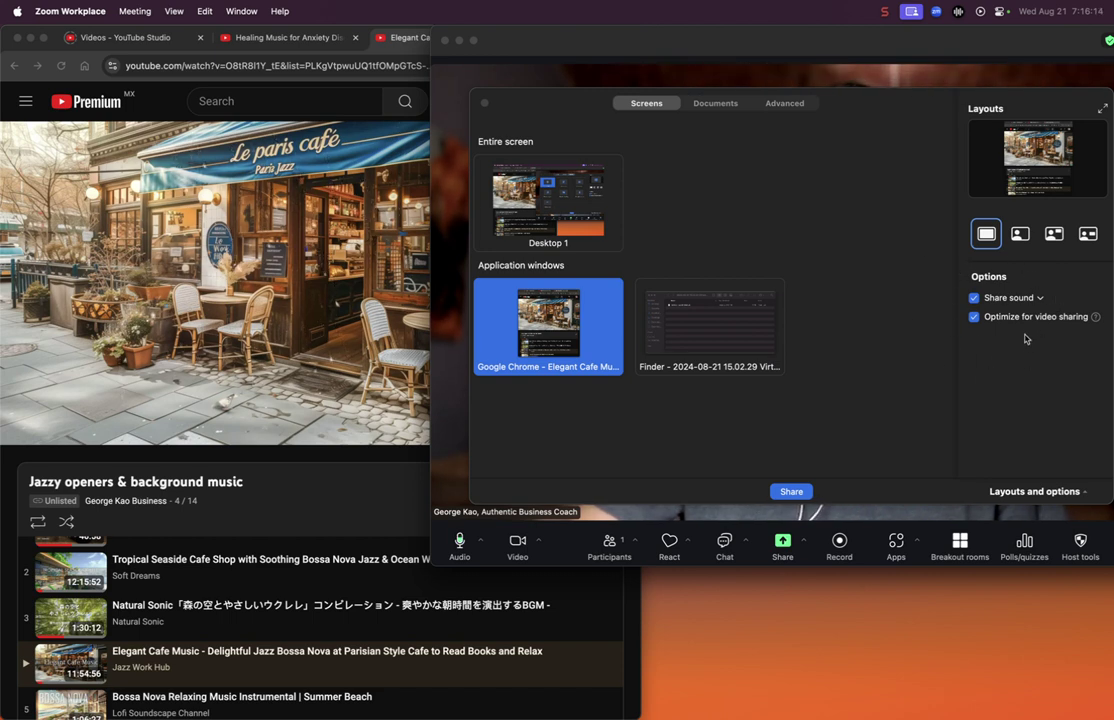
Toggle the sharing options, leaving Share sound on and Optimize for video sharing off
{"action": "left_click", "coordinate": [983, 300]}
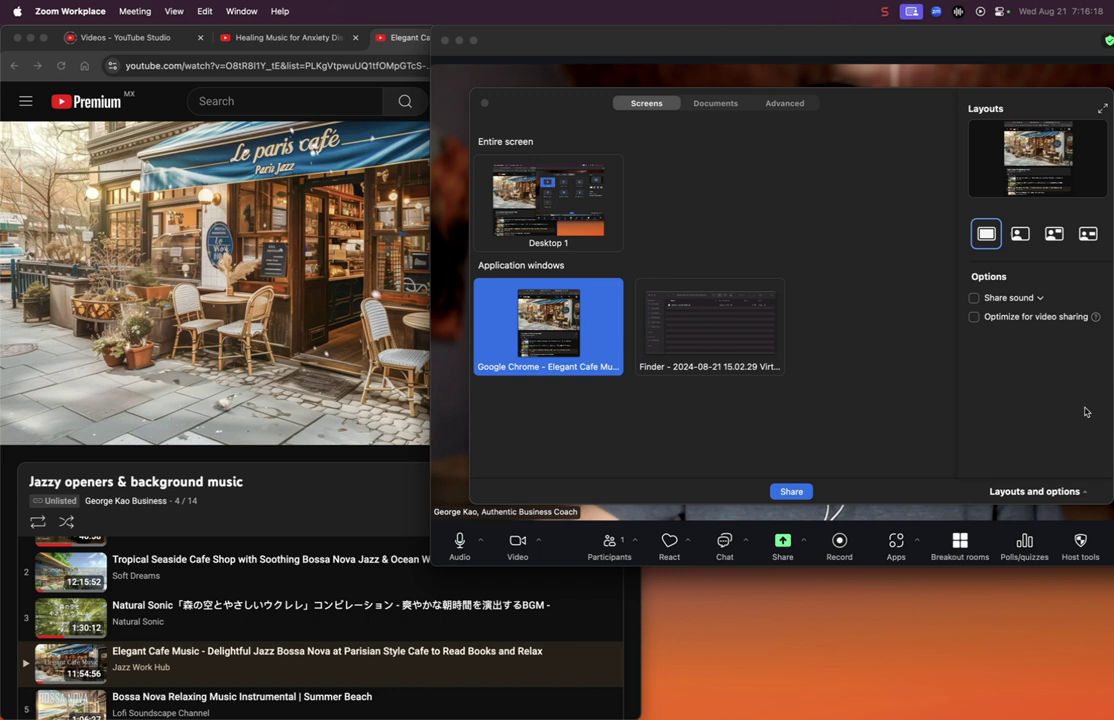
{"action": "left_click", "coordinate": [991, 300]}
{"action": "left_click", "coordinate": [973, 318]}
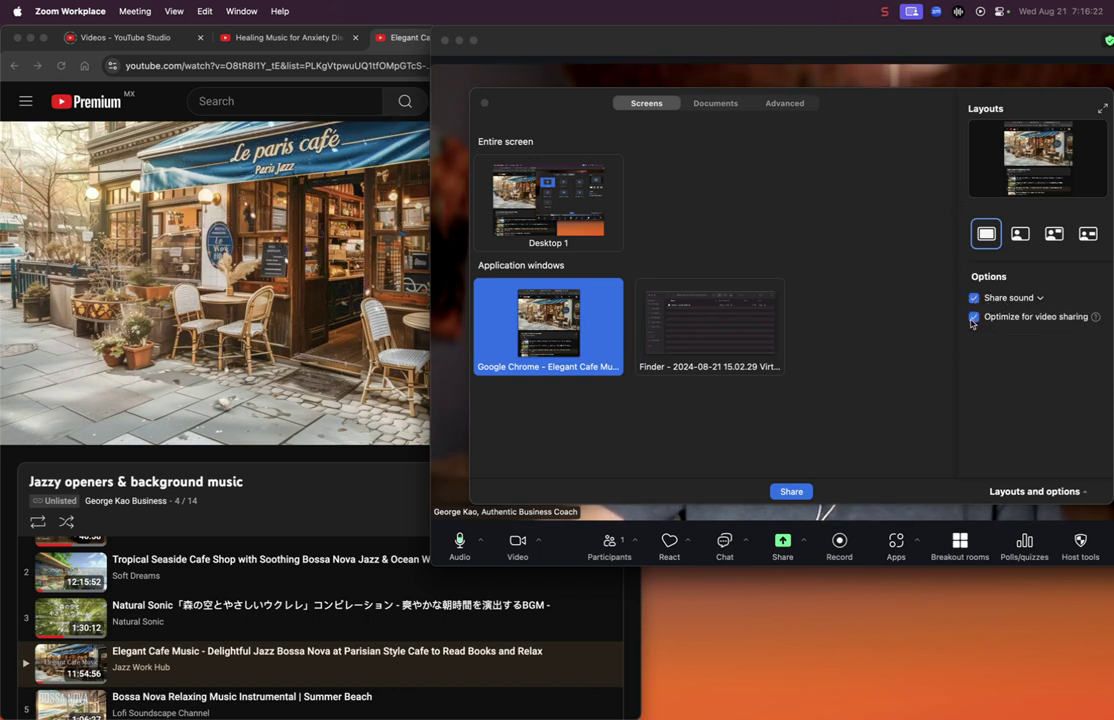
{"action": "left_click", "coordinate": [988, 318]}
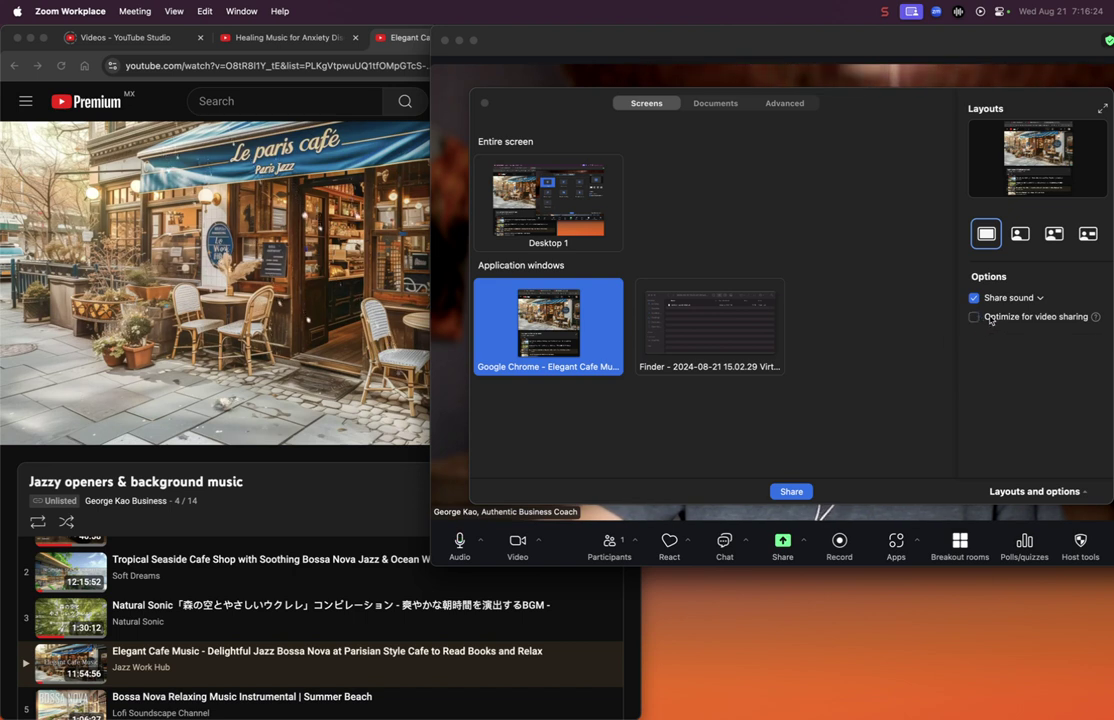
{"action": "left_click", "coordinate": [973, 299]}
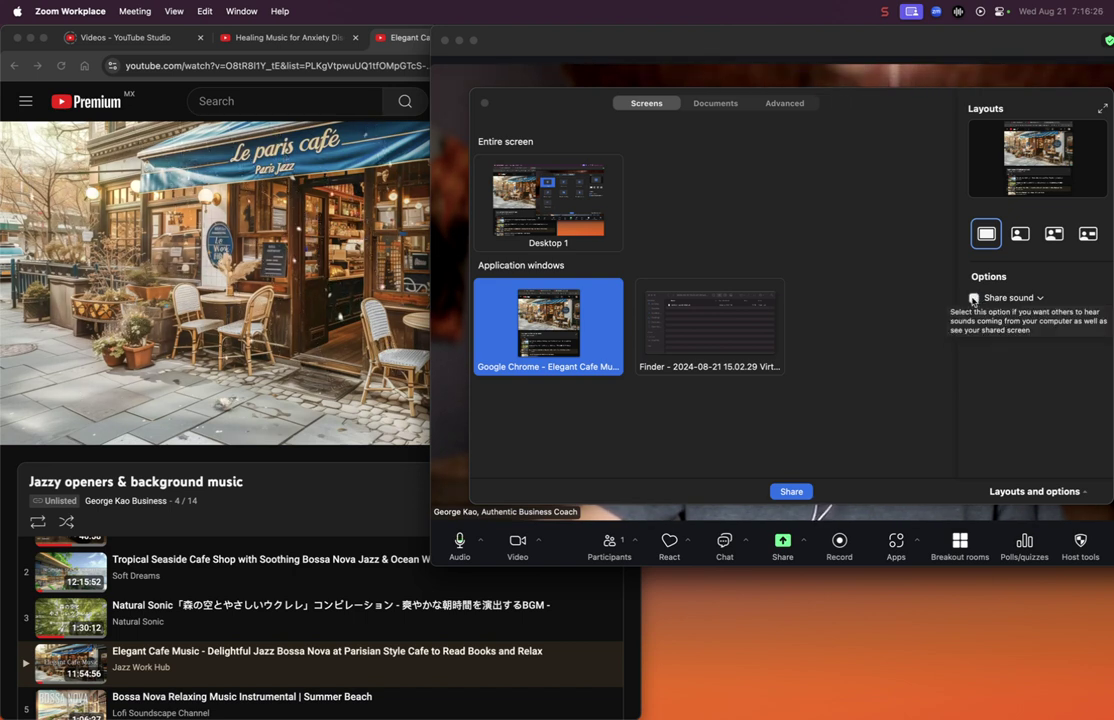
{"action": "left_click", "coordinate": [973, 299]}
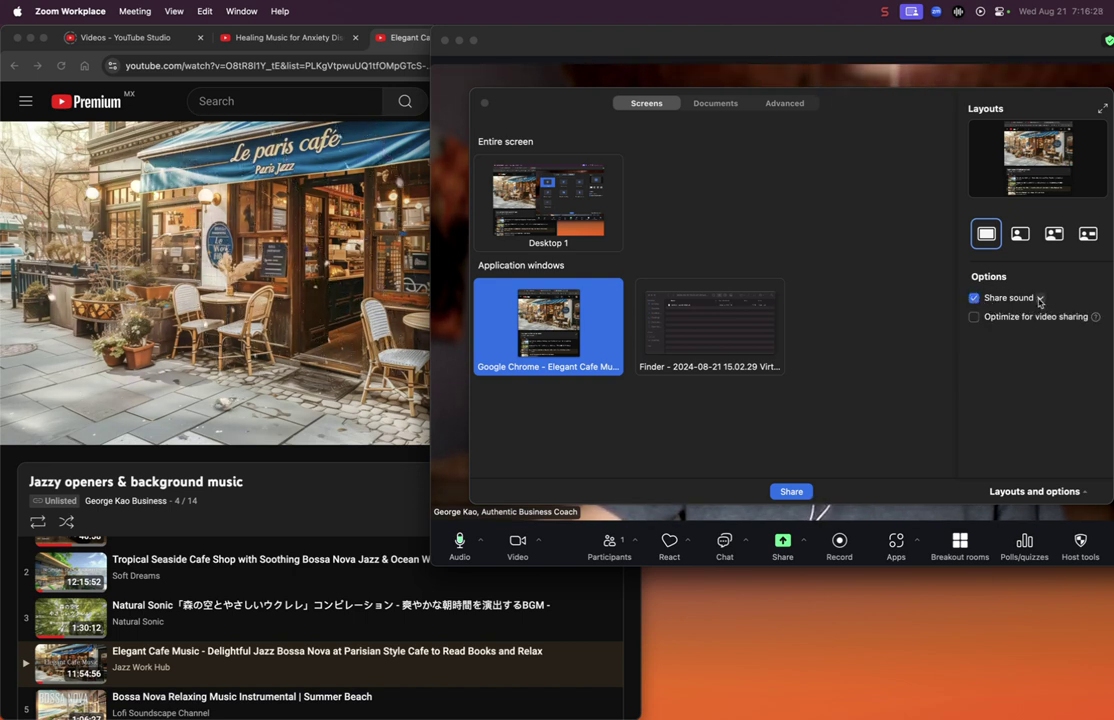
Pause the music video and set the shared sound mode to Stereo (high-fidelity)
{"action": "left_click", "coordinate": [1039, 298]}
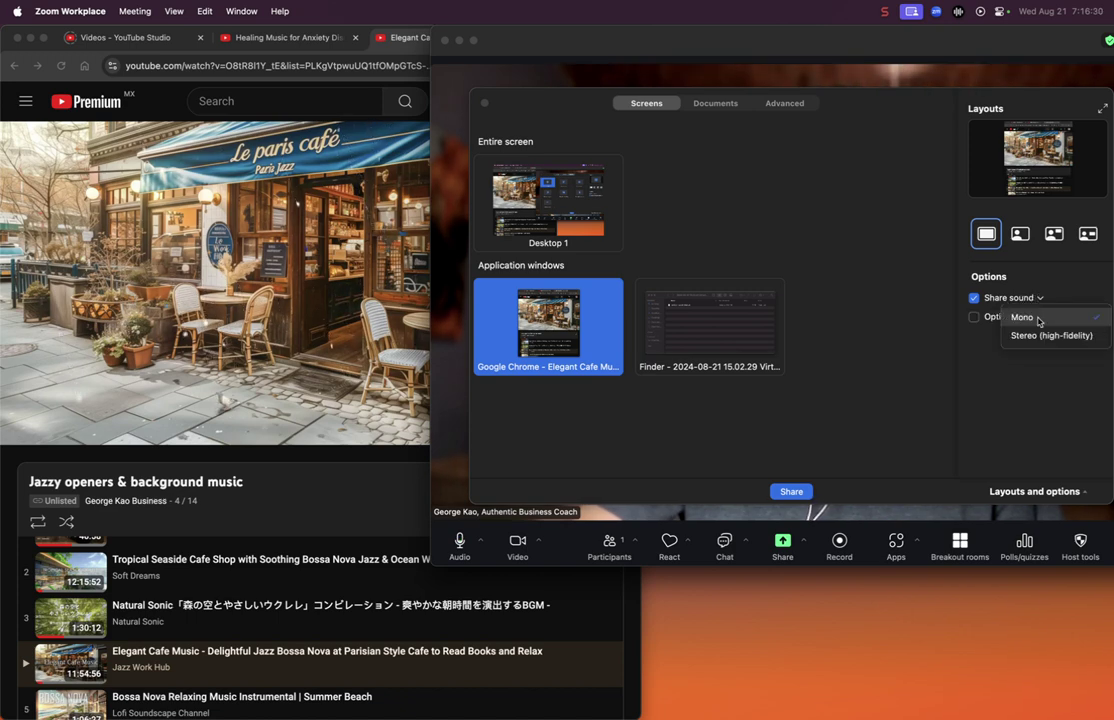
{"action": "left_click", "coordinate": [291, 308]}
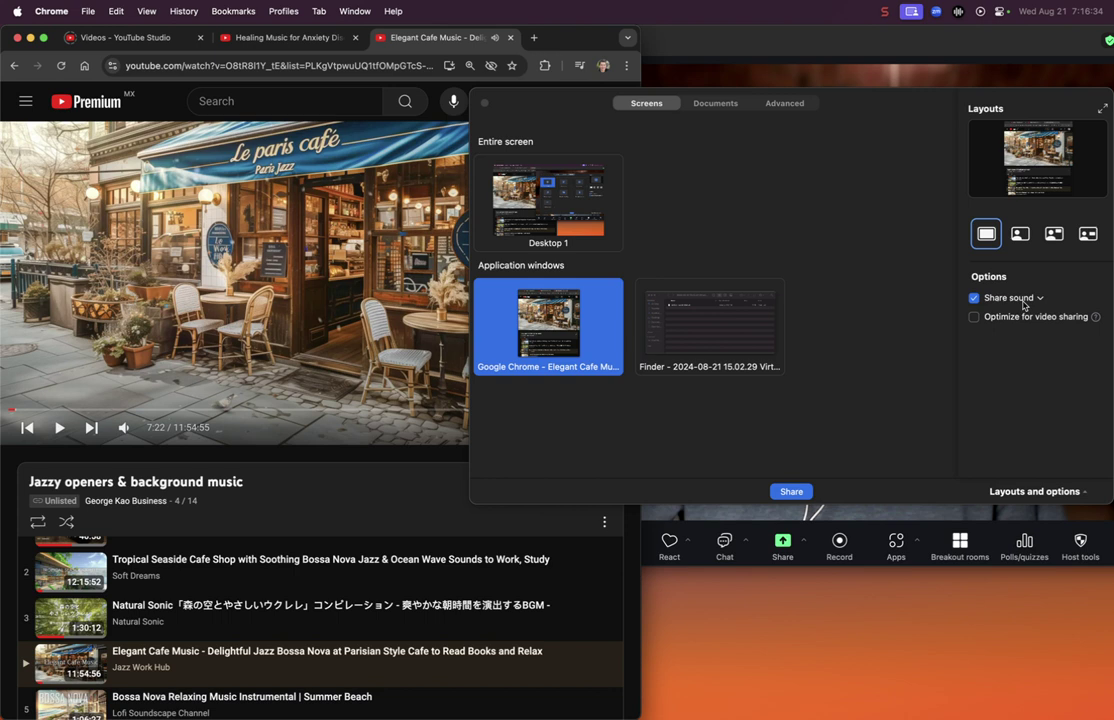
{"action": "left_click", "coordinate": [1039, 298]}
{"action": "left_click", "coordinate": [1043, 340]}
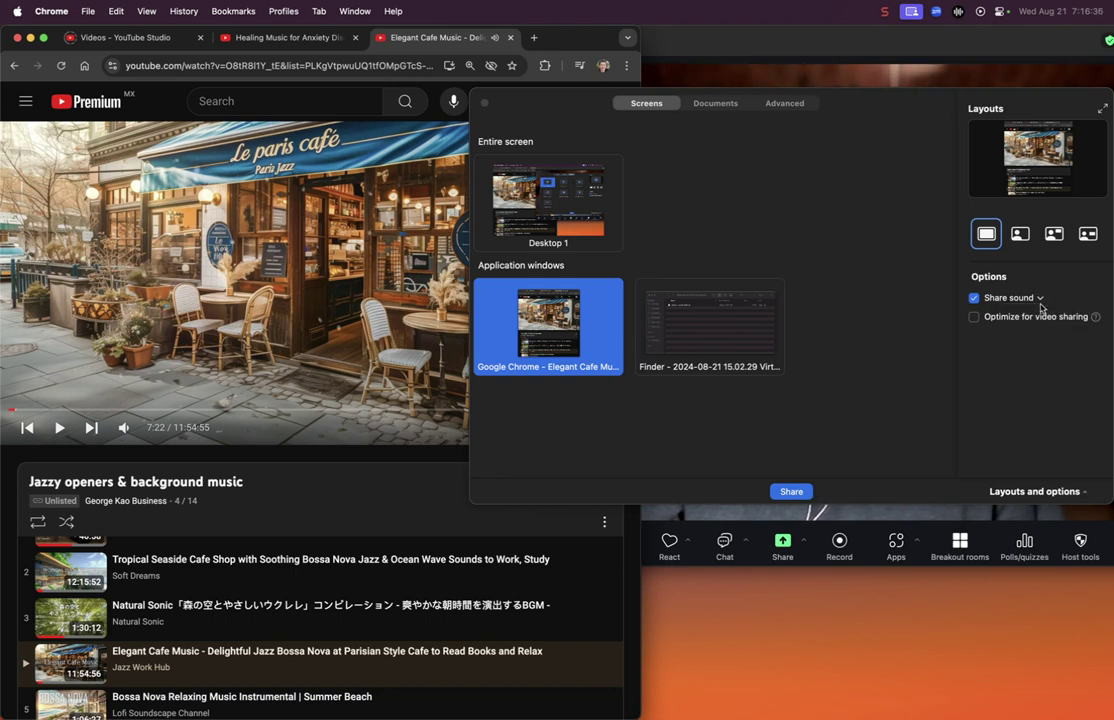
Set the shared sound mode to Mono
{"action": "left_click", "coordinate": [1040, 298]}
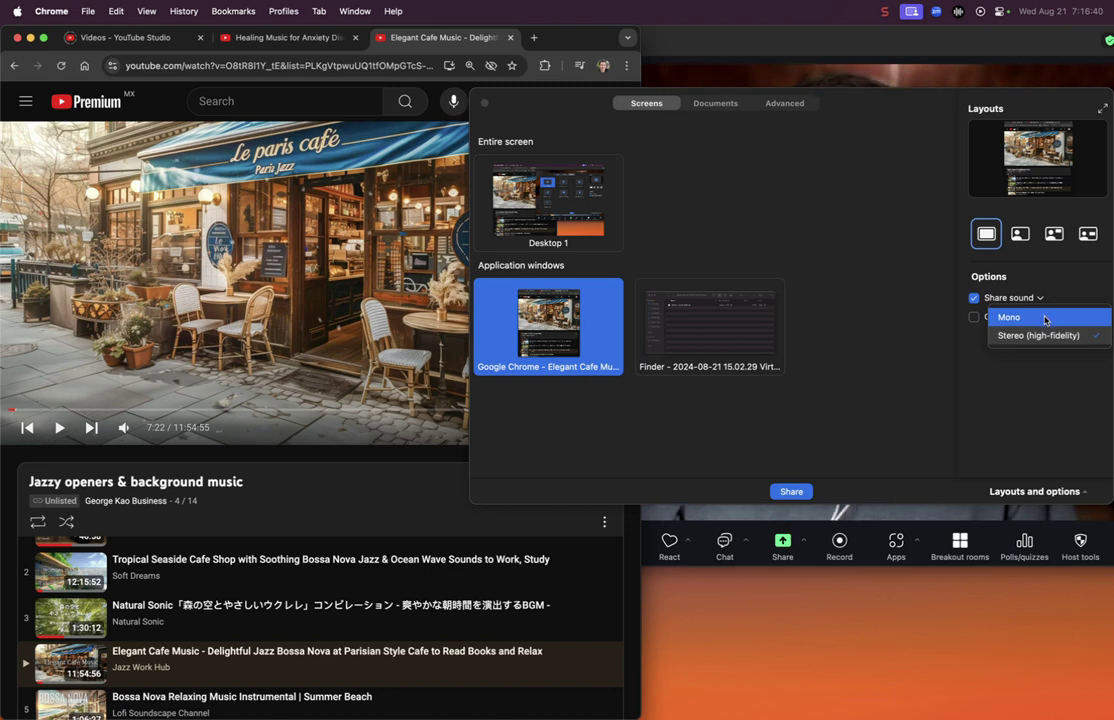
{"action": "left_click", "coordinate": [1045, 319]}
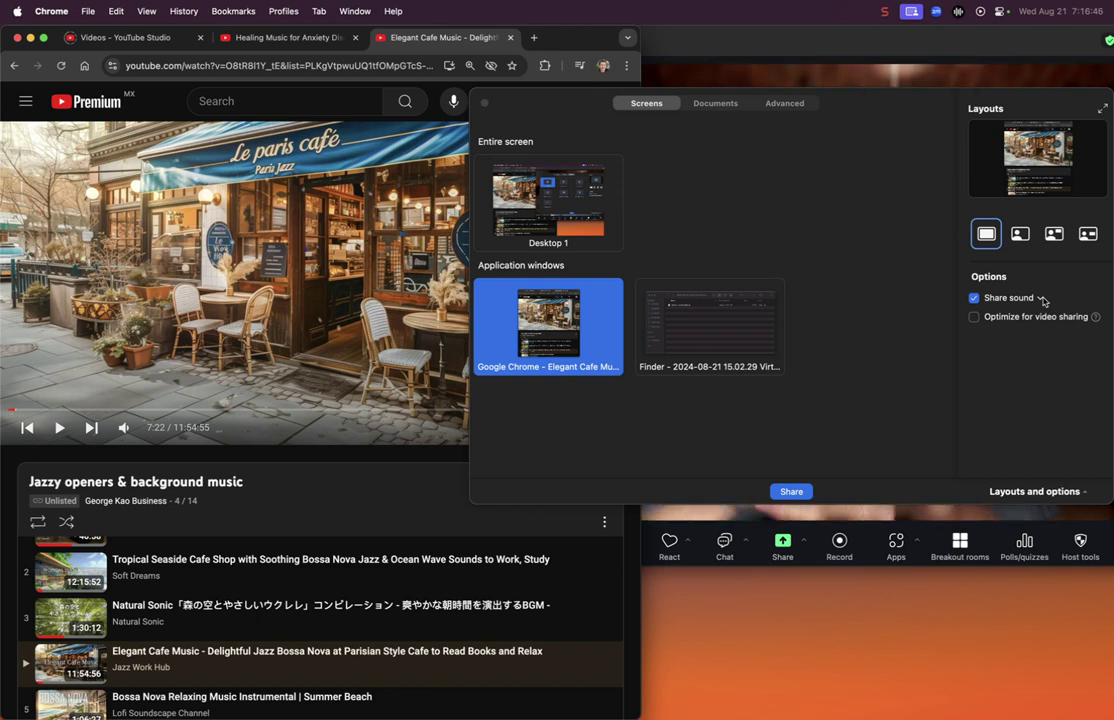
{"action": "left_click", "coordinate": [1041, 299]}
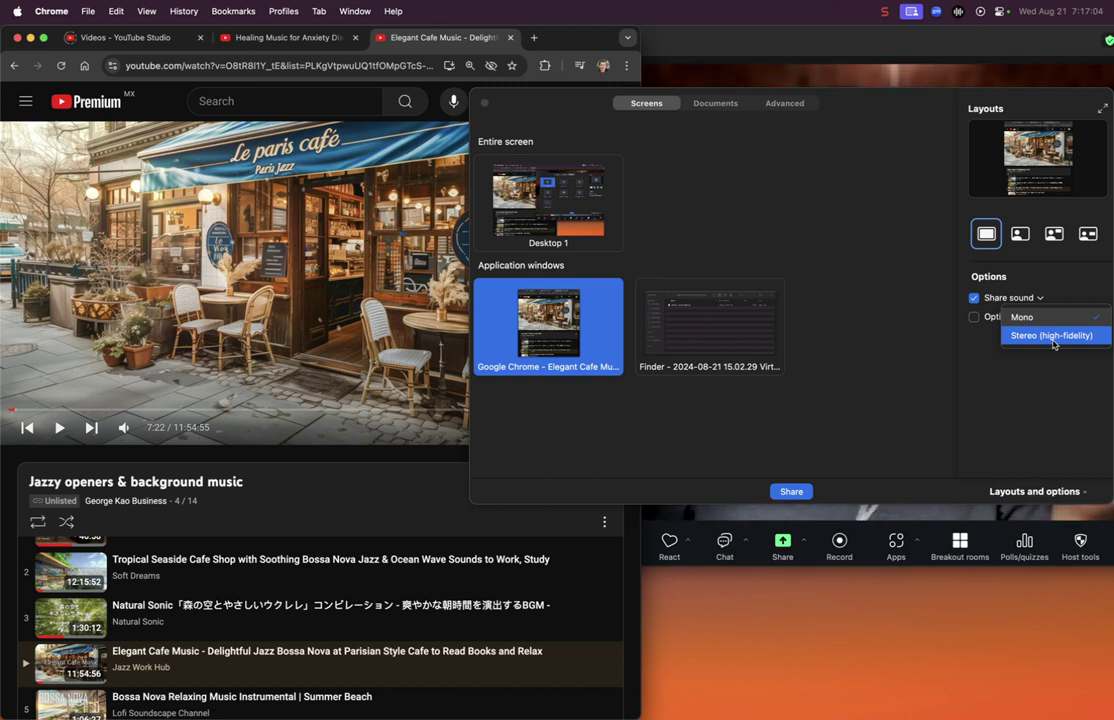
{"action": "left_click", "coordinate": [1044, 316]}
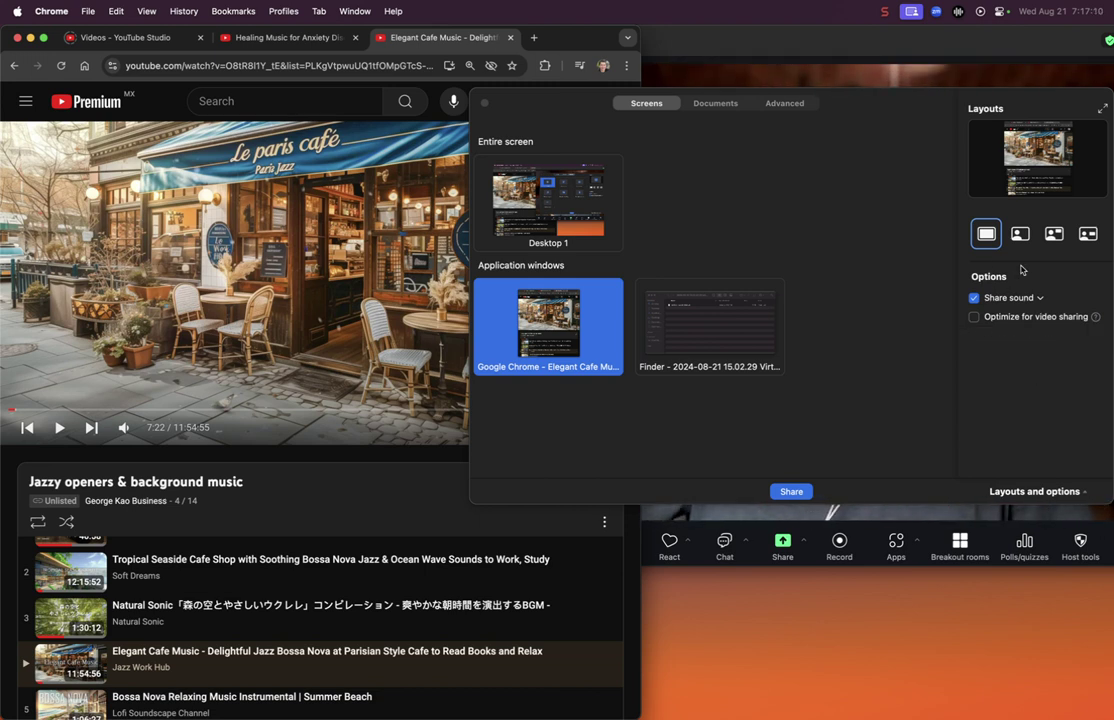
Enable Optimize for video sharing and start sharing the Google Chrome window with its sound
{"action": "left_click", "coordinate": [1043, 298]}
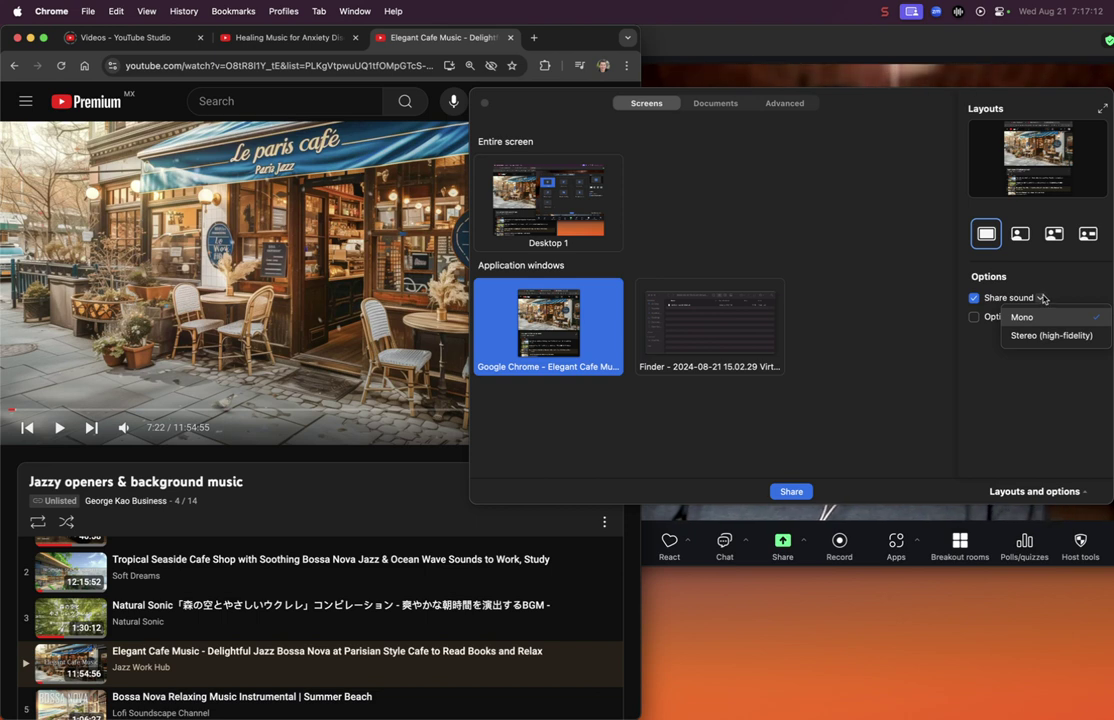
{"action": "left_click", "coordinate": [1037, 356]}
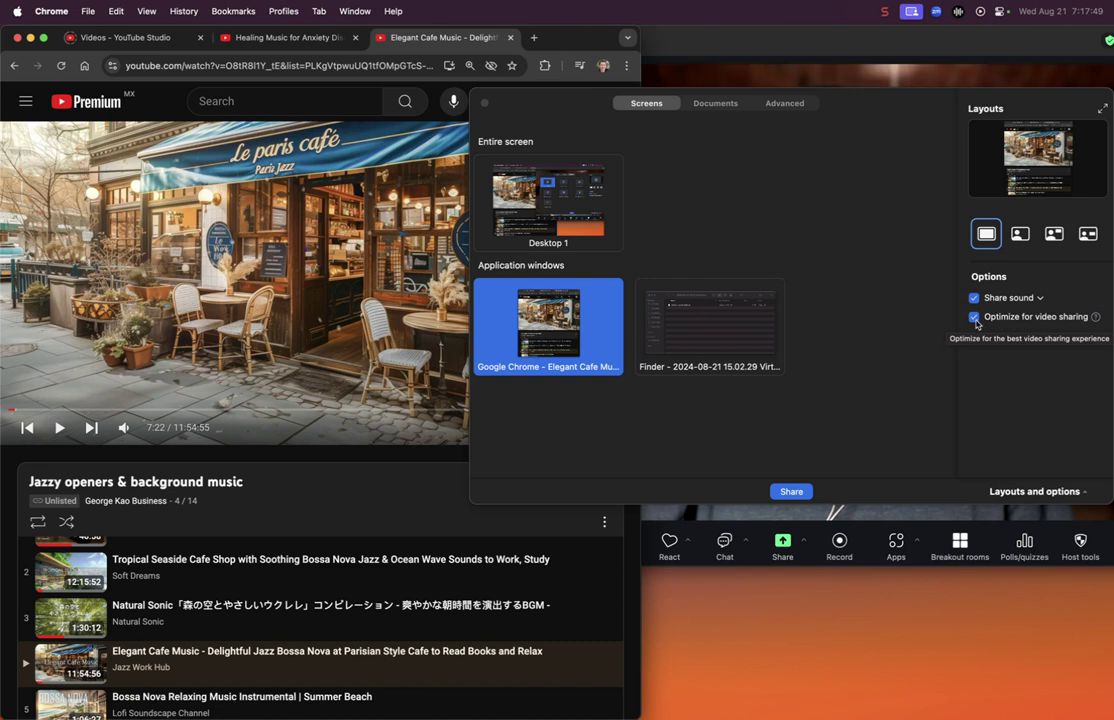
{"action": "left_click", "coordinate": [1040, 298]}
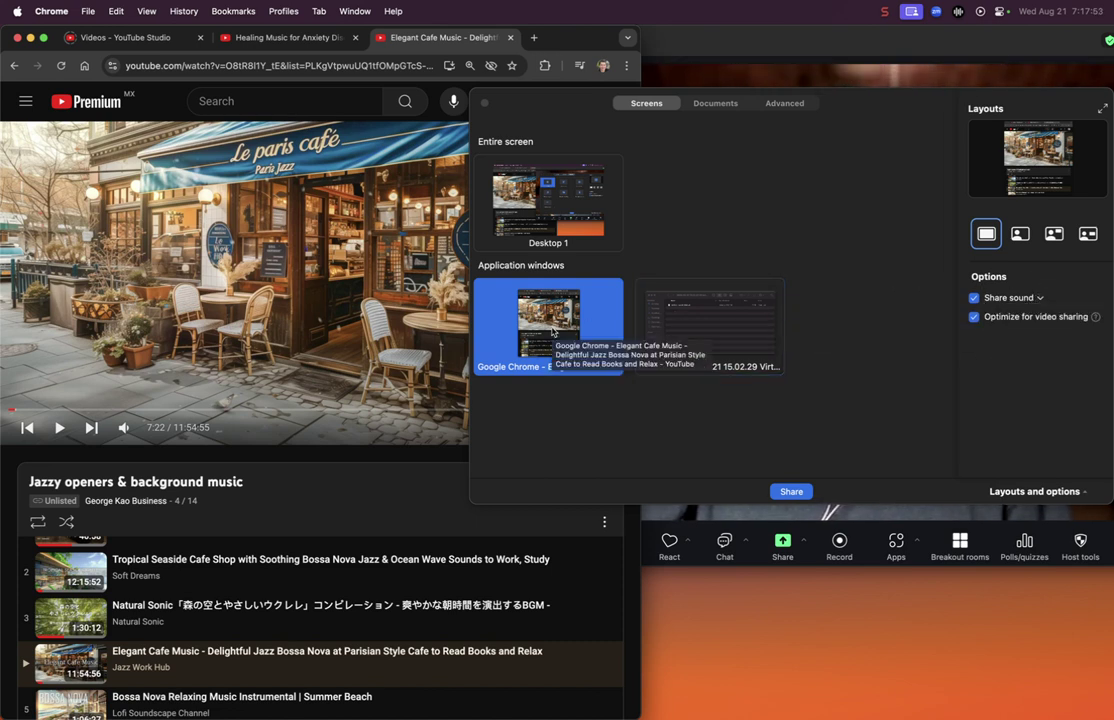
{"action": "left_click", "coordinate": [790, 491]}
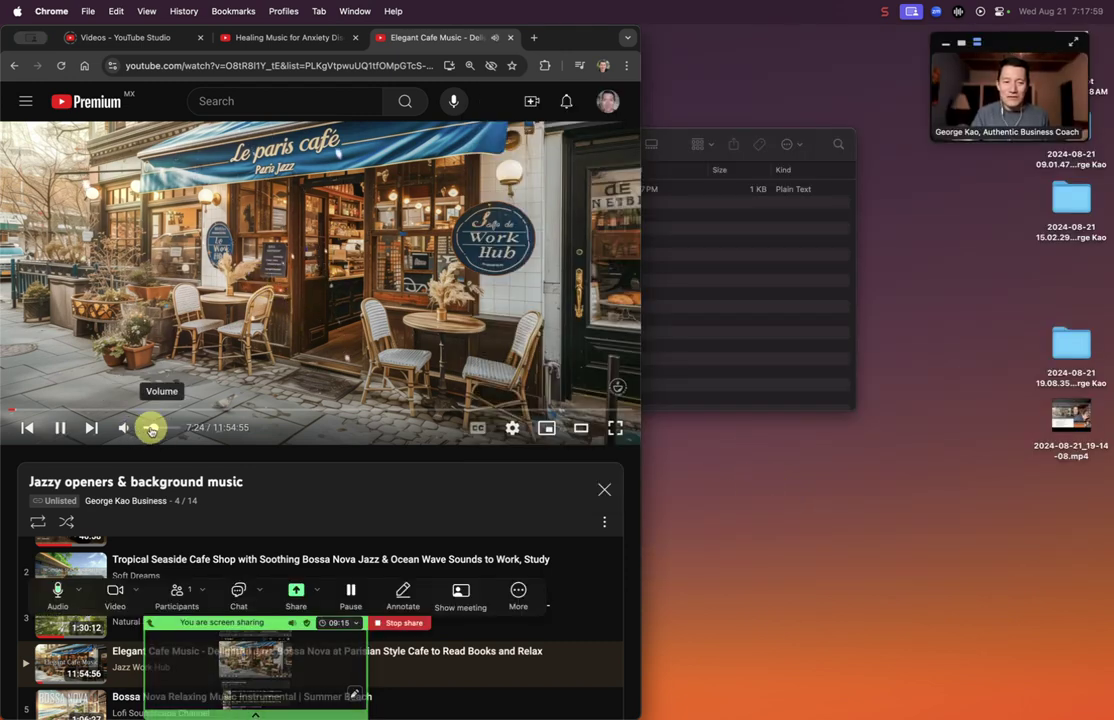
{"action": "right_click", "coordinate": [151, 430]}
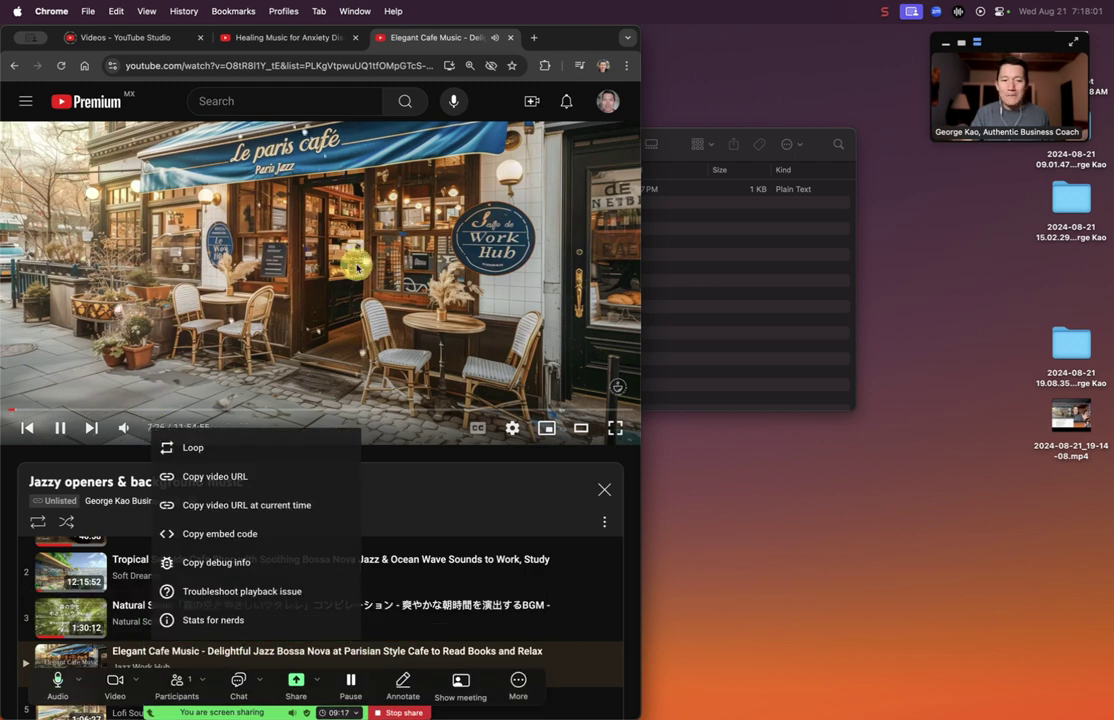
{"action": "left_click", "coordinate": [395, 338]}
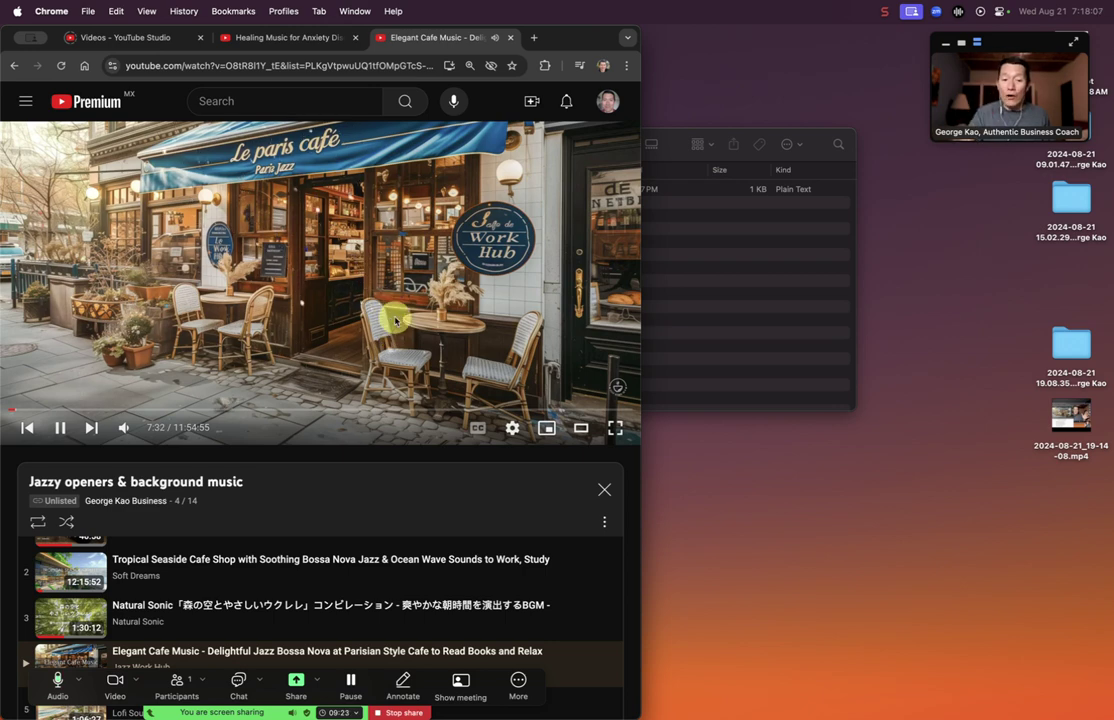
Move the floating meeting controls clear of the playlist and check the Share computer sound choices available during the share
{"action": "left_click_drag", "start_coordinate": [438, 695], "coordinate": [724, 318]}
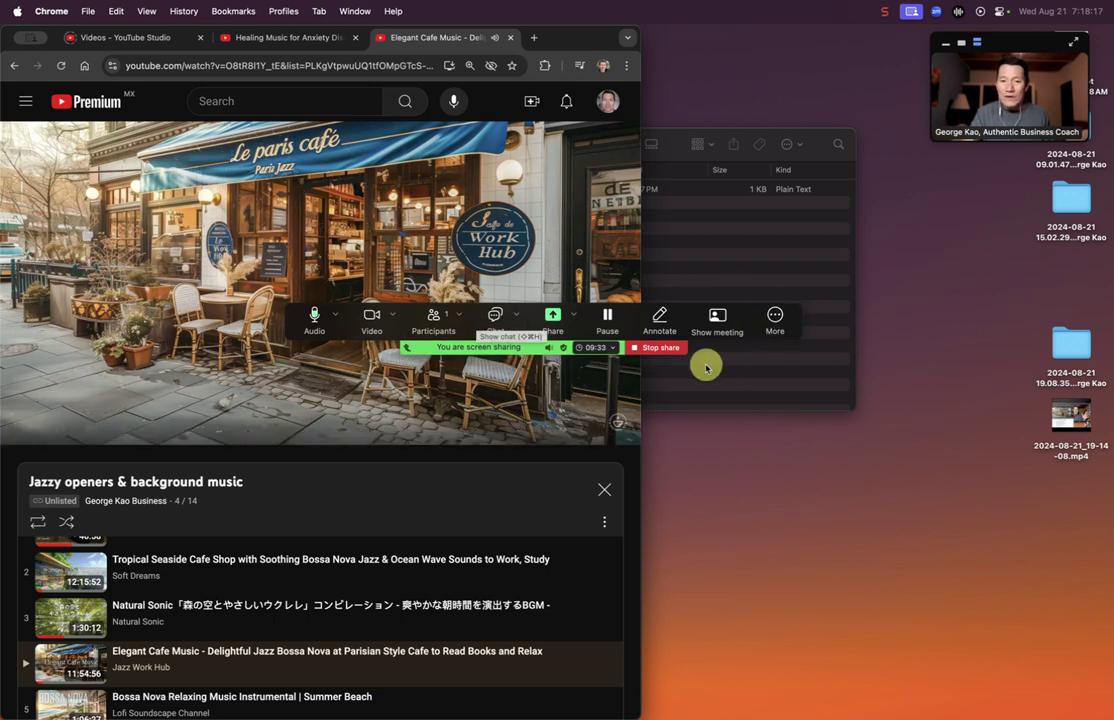
{"action": "left_click", "coordinate": [776, 320]}
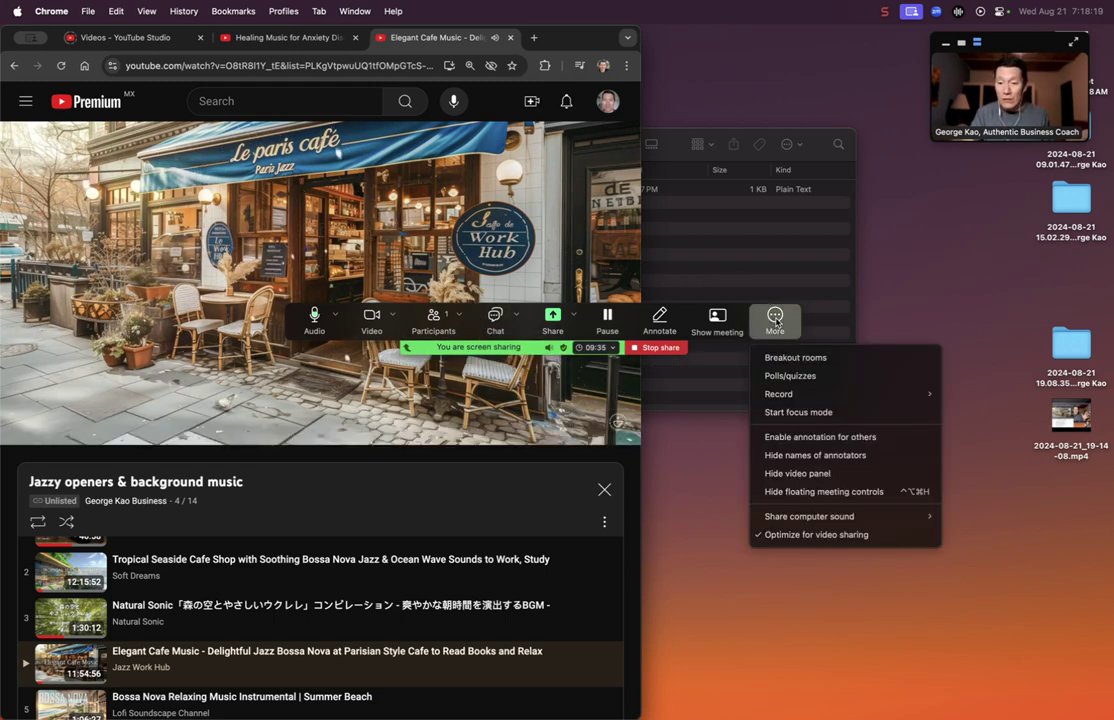
{"action": "mouse_move", "coordinate": [854, 523]}
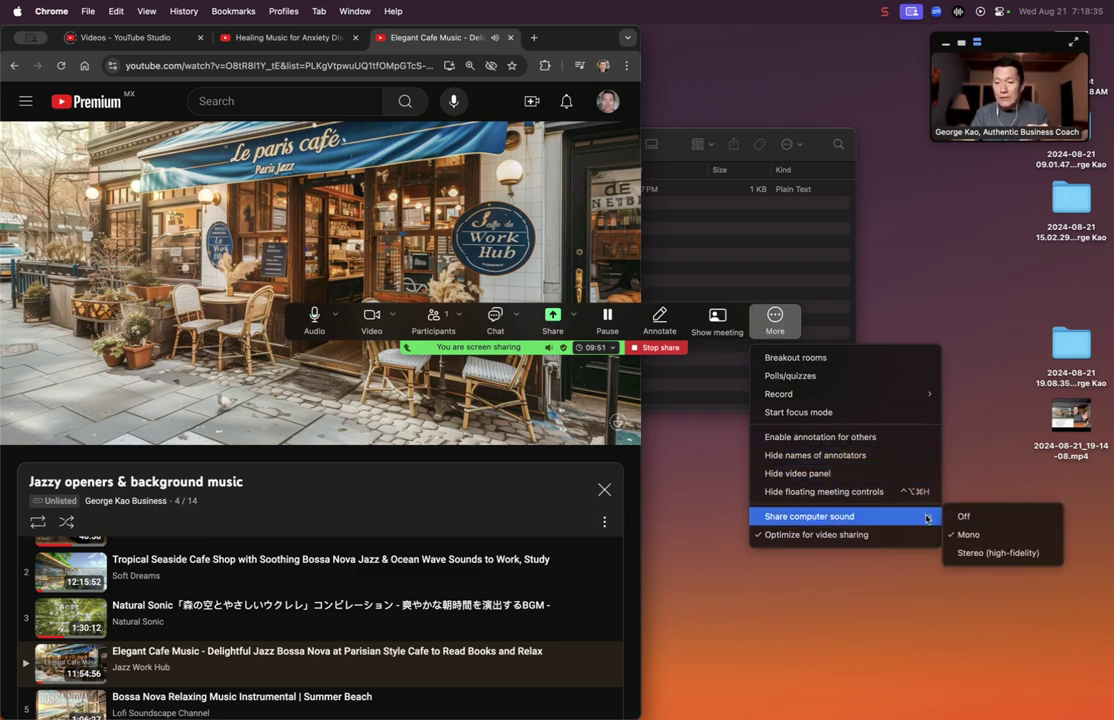
{"action": "left_click", "coordinate": [878, 543]}
{"action": "mouse_move", "coordinate": [910, 517]}
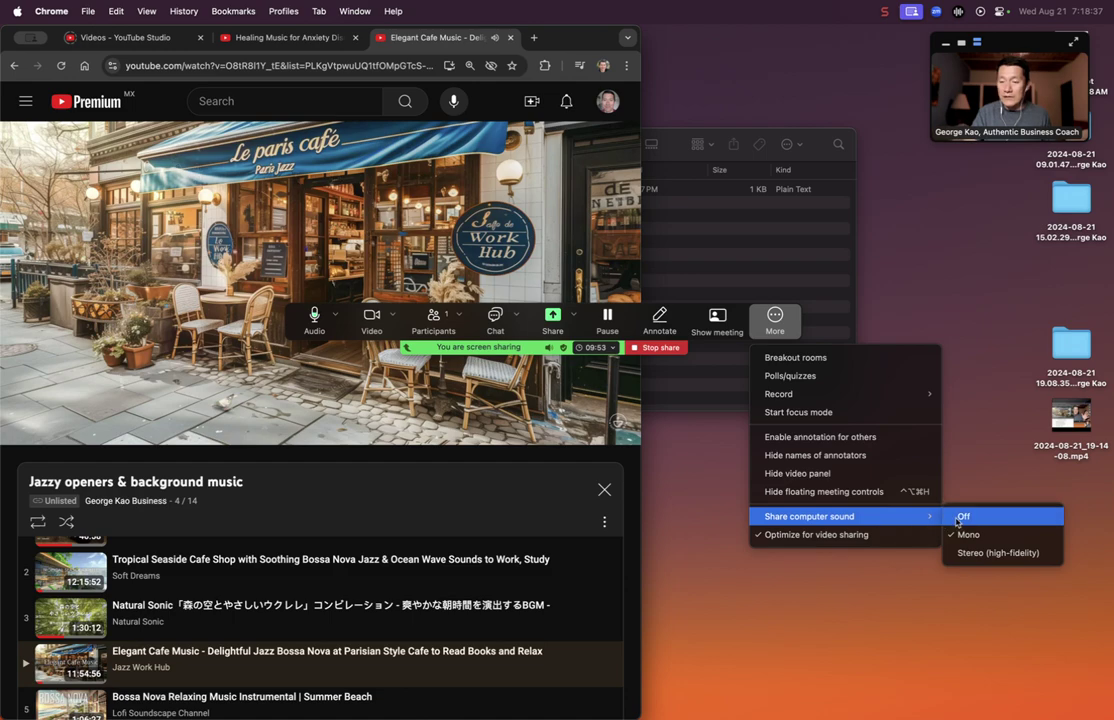
{"action": "left_click", "coordinate": [683, 447]}
{"action": "left_click", "coordinate": [684, 450]}
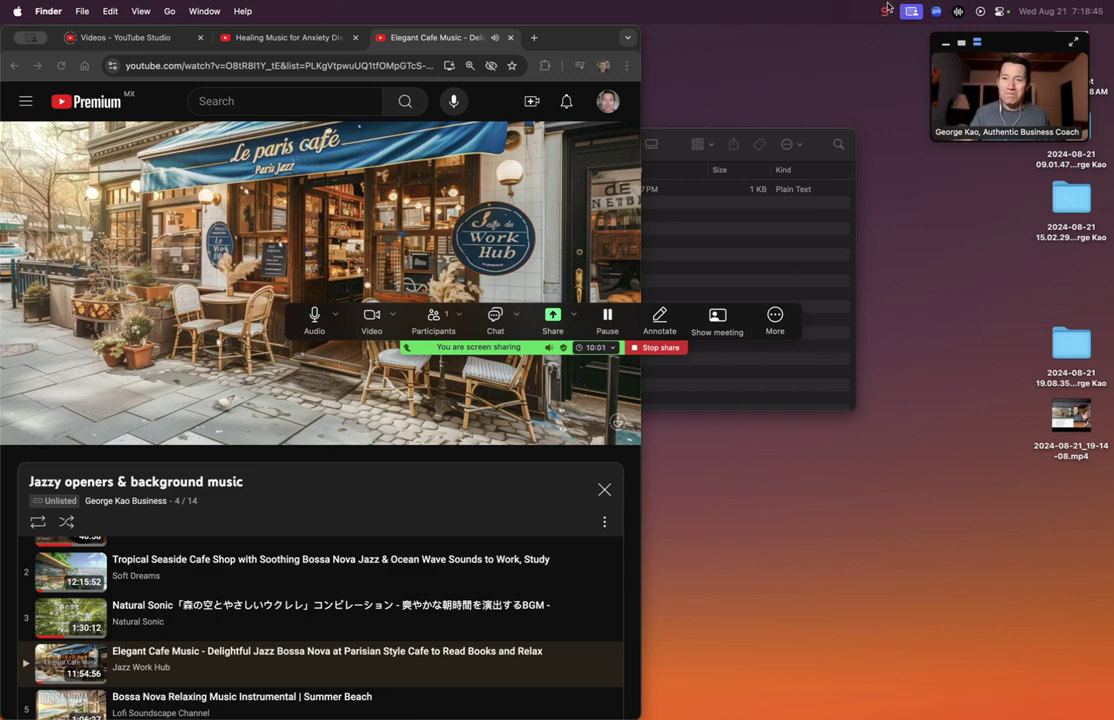
Stop the screen share and return to the Chrome window with the music video
{"action": "left_click", "coordinate": [673, 349]}
{"action": "left_click", "coordinate": [884, 11]}
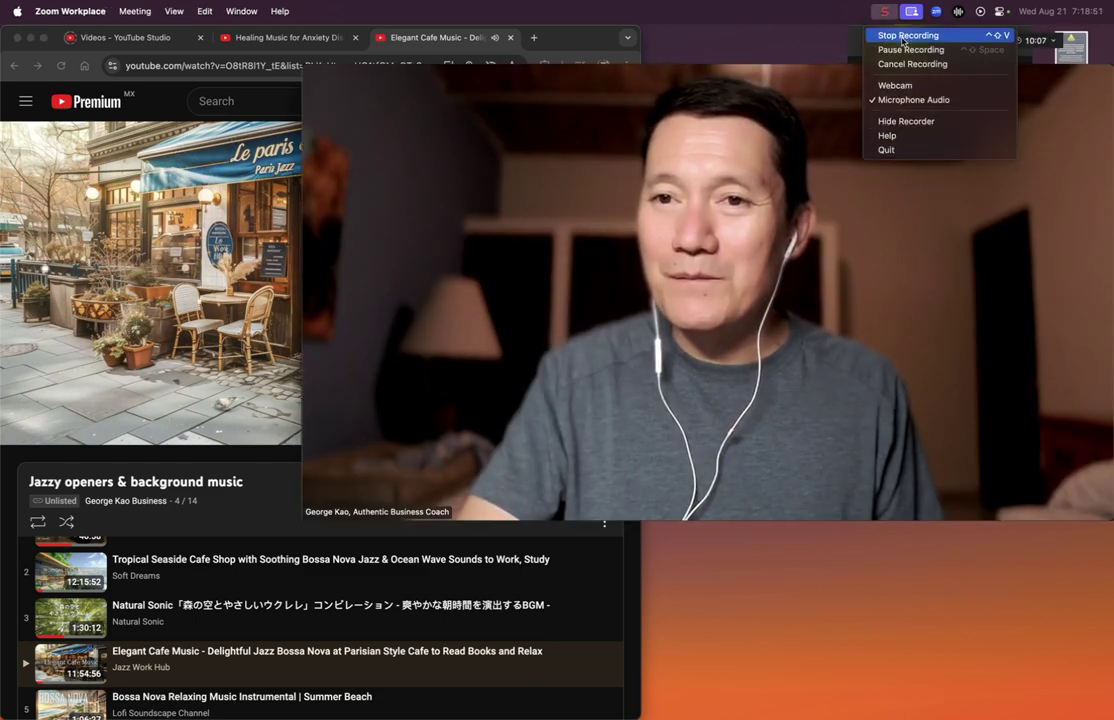
{"action": "left_click", "coordinate": [468, 212]}
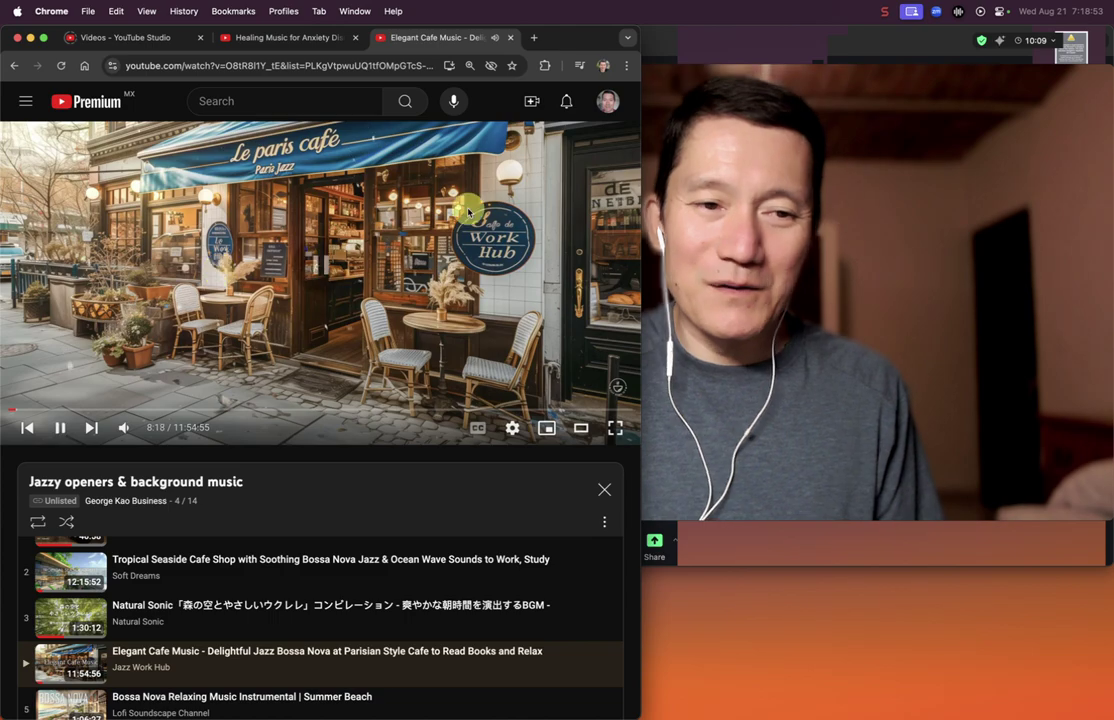